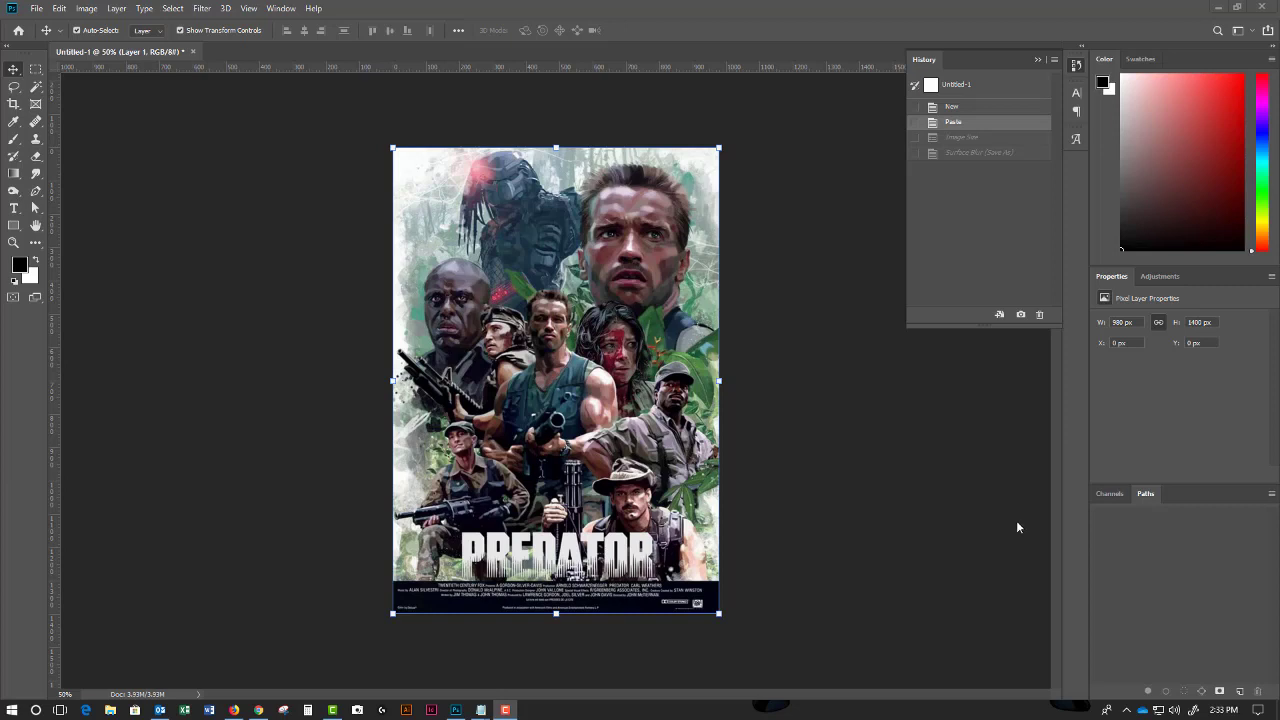
Save the poster document as a Photoshop file named design1 in the Downloads folder, accepting the format options
{"action": "left_click", "coordinate": [1039, 61]}
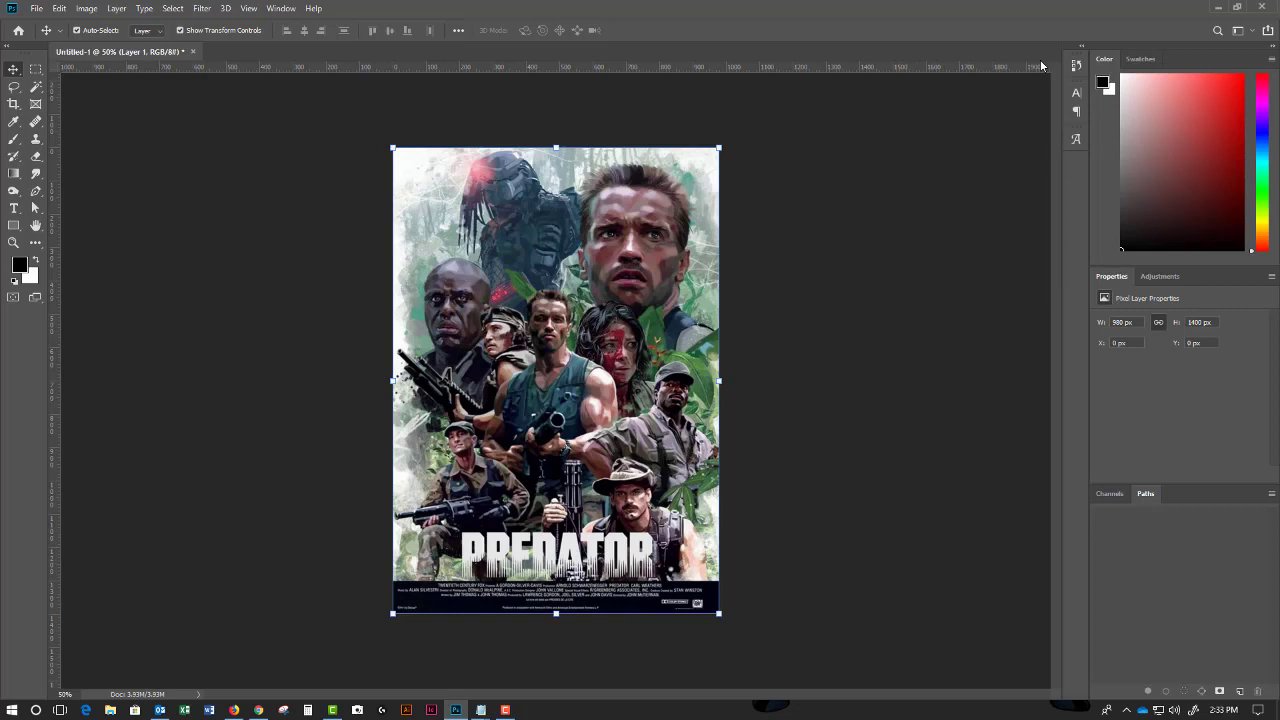
{"action": "left_click", "coordinate": [35, 9]}
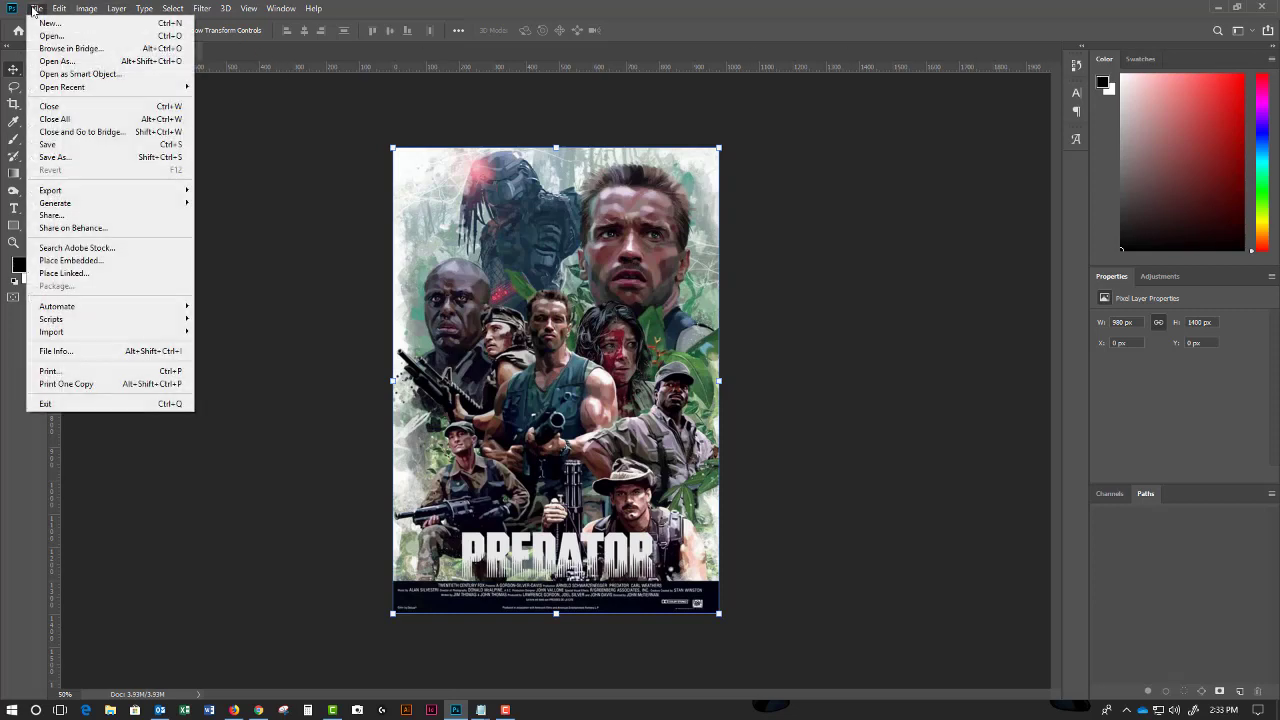
{"action": "left_click", "coordinate": [102, 157]}
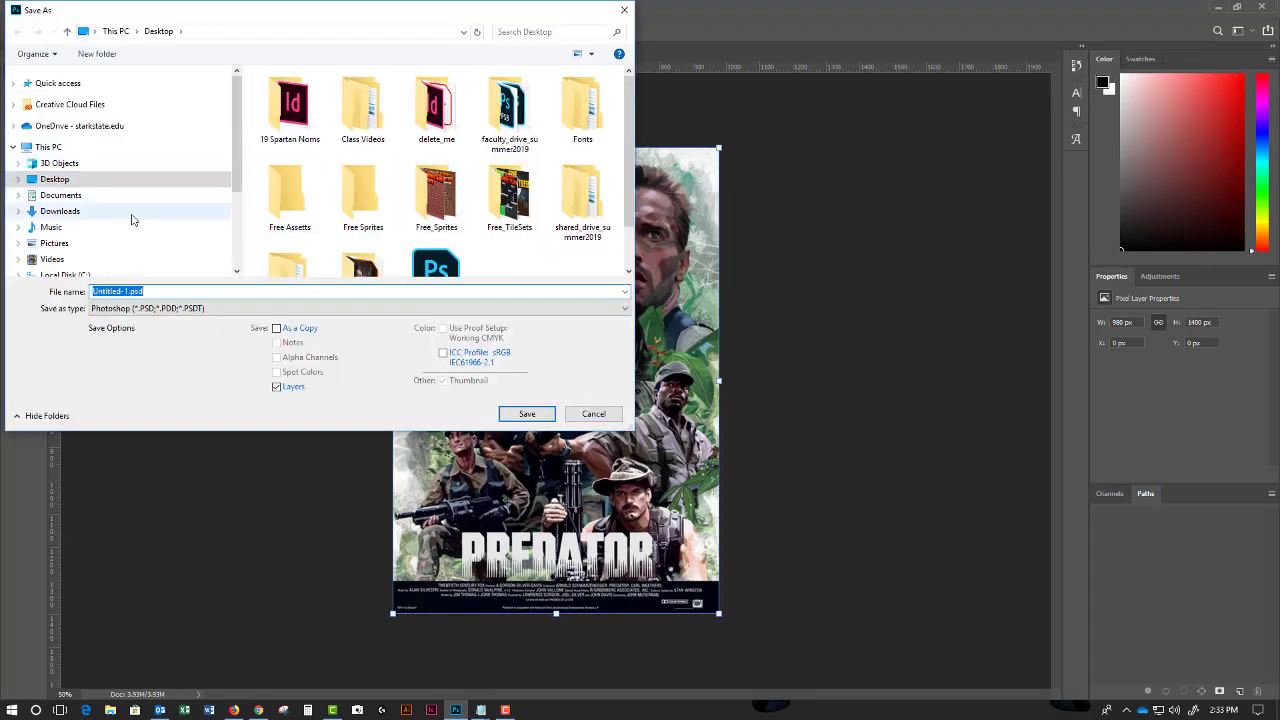
{"action": "left_click", "coordinate": [125, 211]}
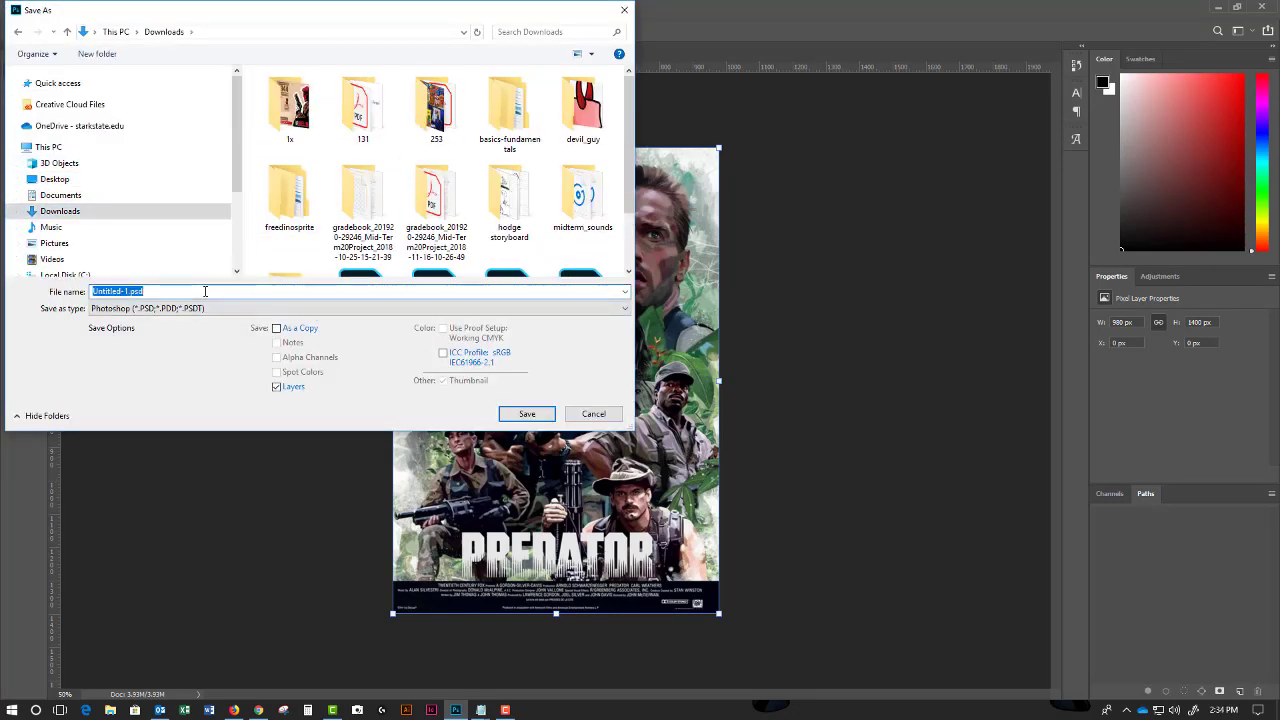
{"action": "type", "text": "design 1"}
{"action": "left_click", "coordinate": [543, 416]}
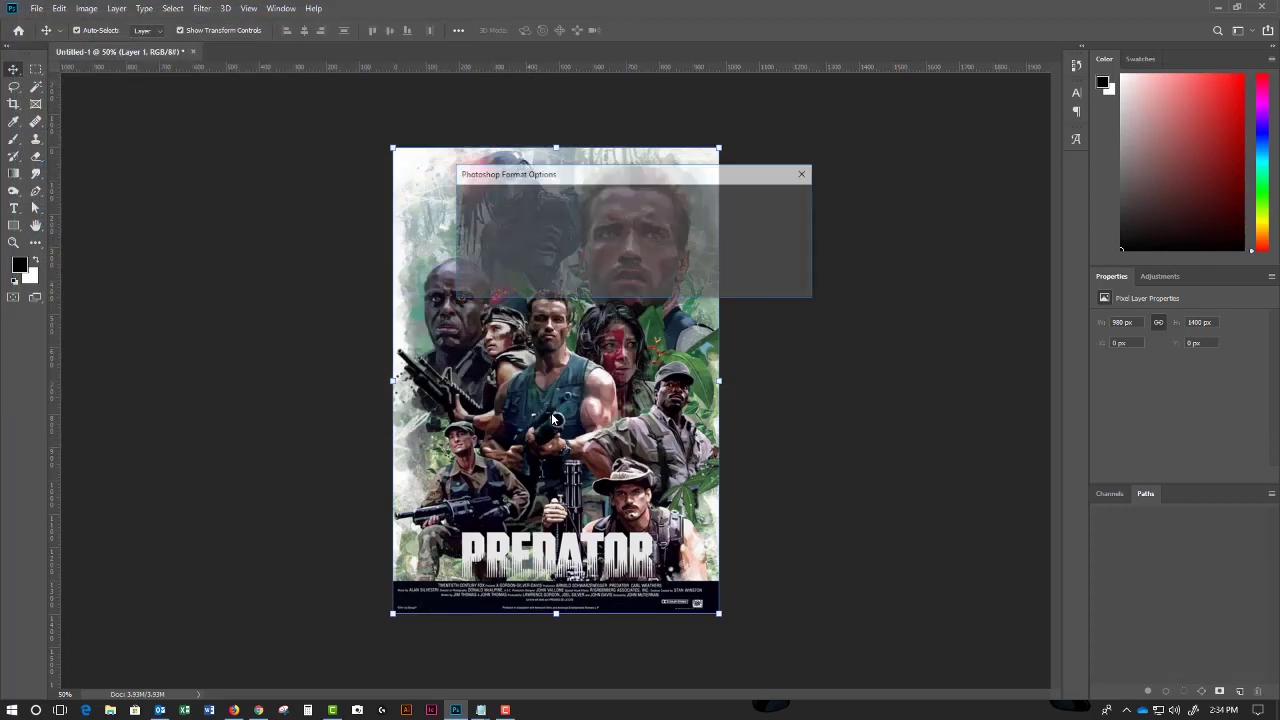
{"action": "left_click", "coordinate": [785, 201]}
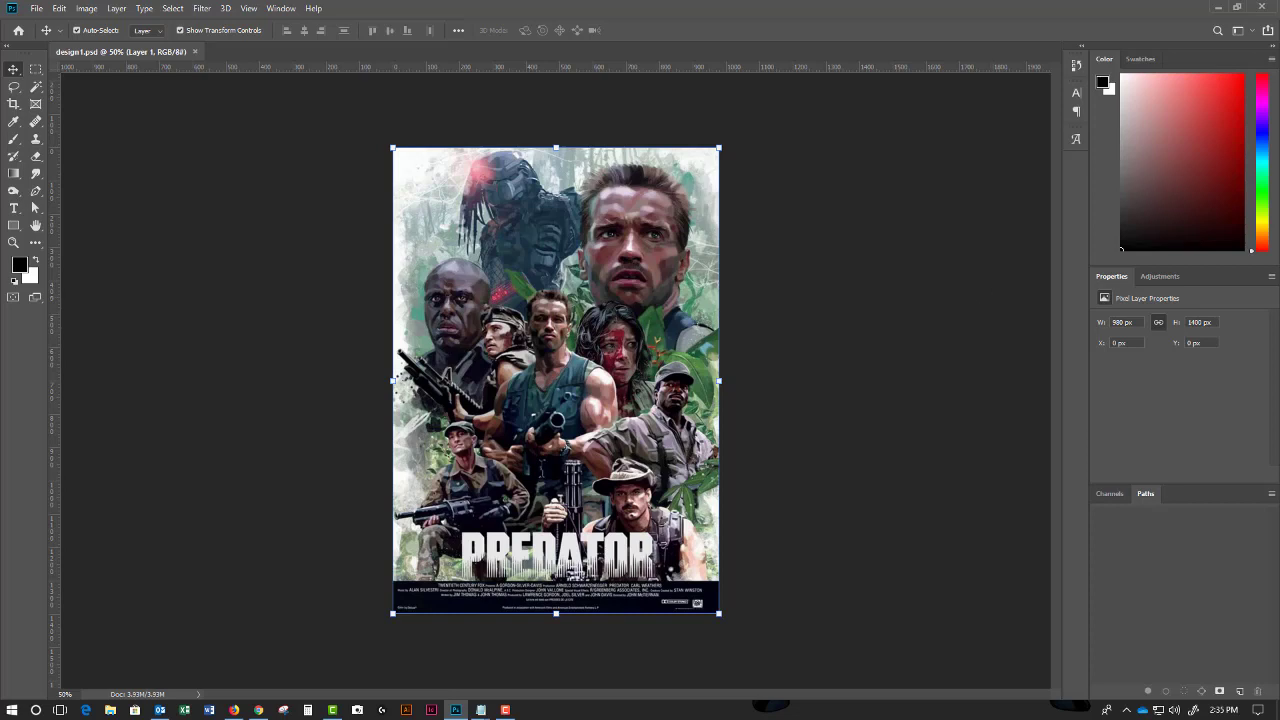
Show the document's layers and flatten the image into a single background layer
{"action": "key", "text": "F7"}
{"action": "left_click_drag", "start_coordinate": [1035, 200], "coordinate": [879, 122]}
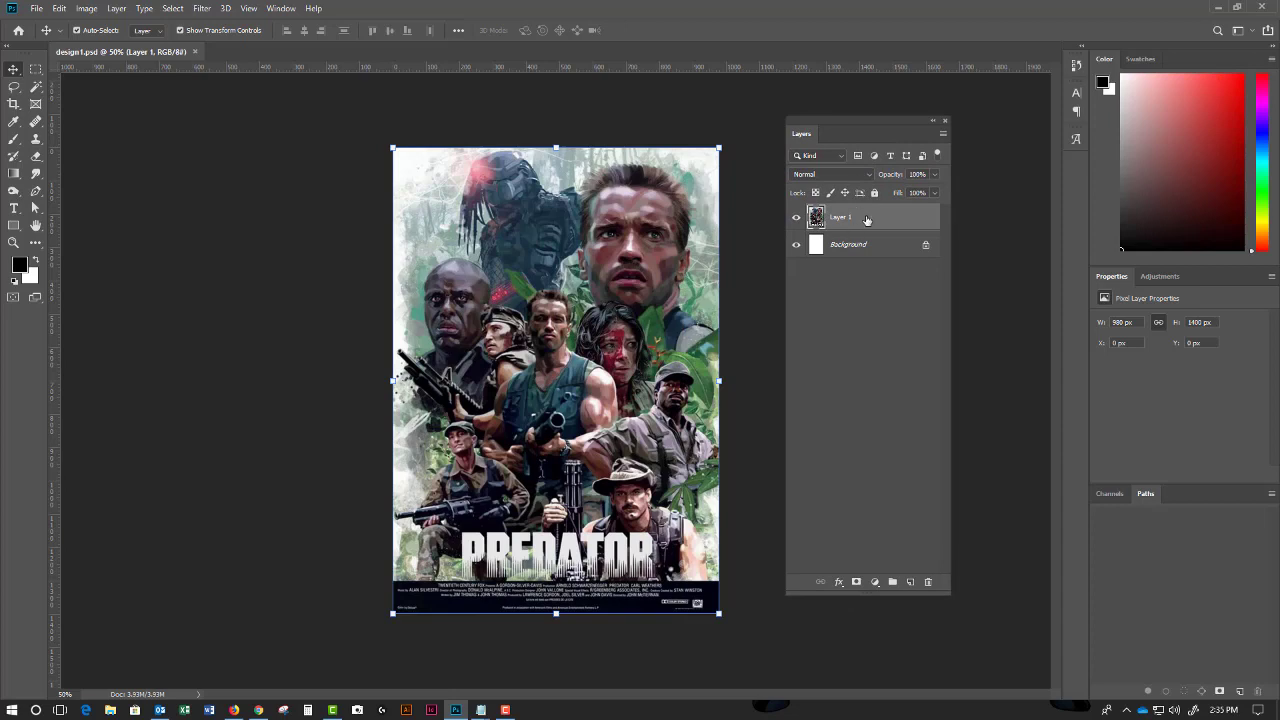
{"action": "left_click", "coordinate": [942, 133]}
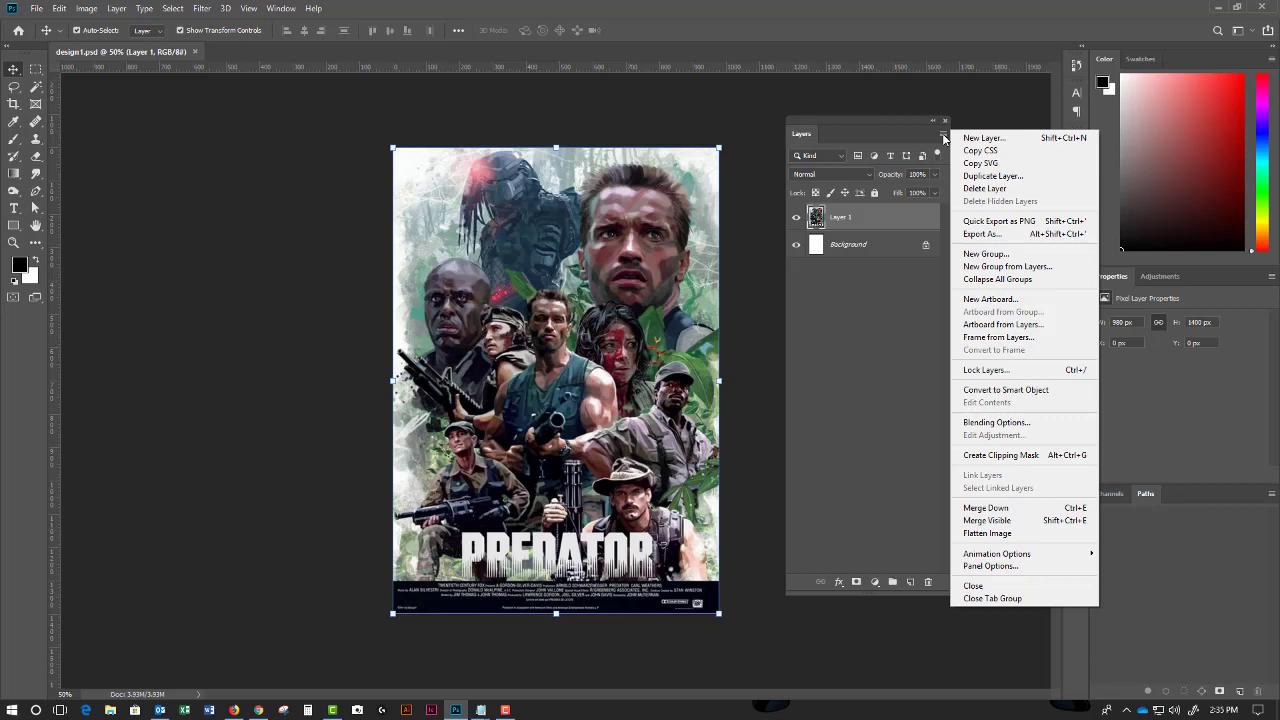
{"action": "left_click", "coordinate": [1016, 542]}
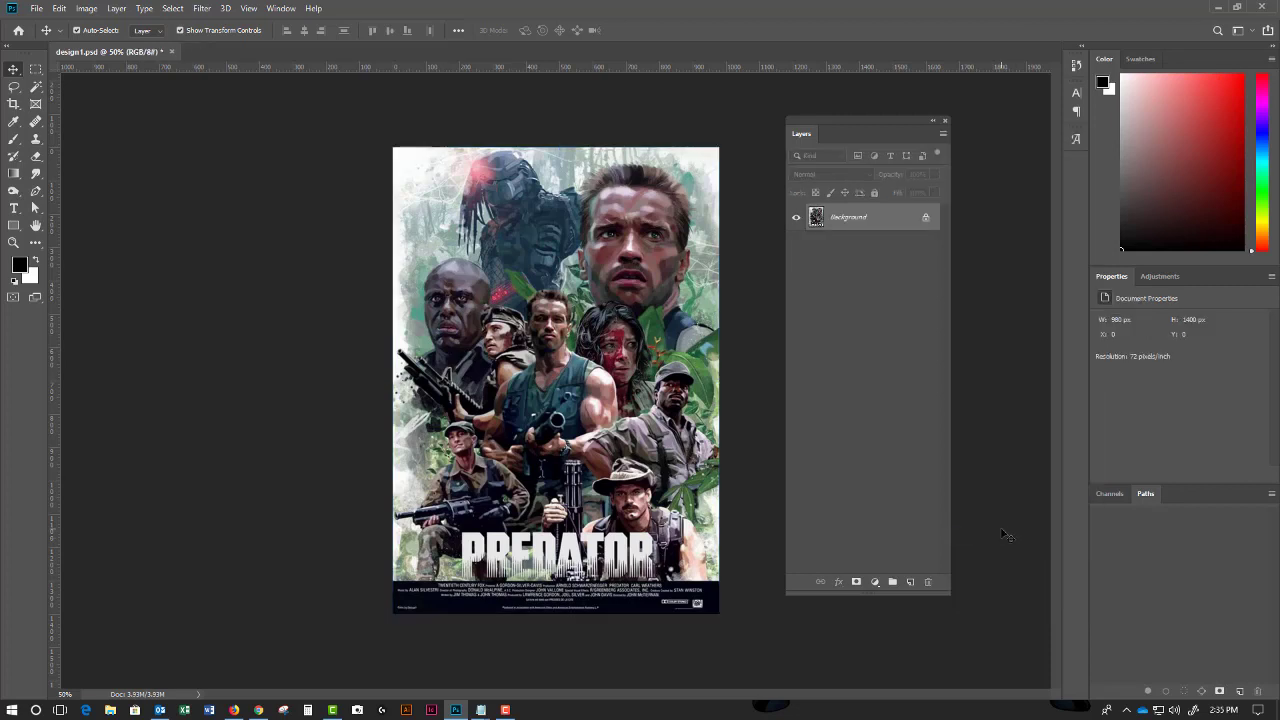
Convert the flattened poster's colour mode to CMYK Color
{"action": "left_click", "coordinate": [90, 9]}
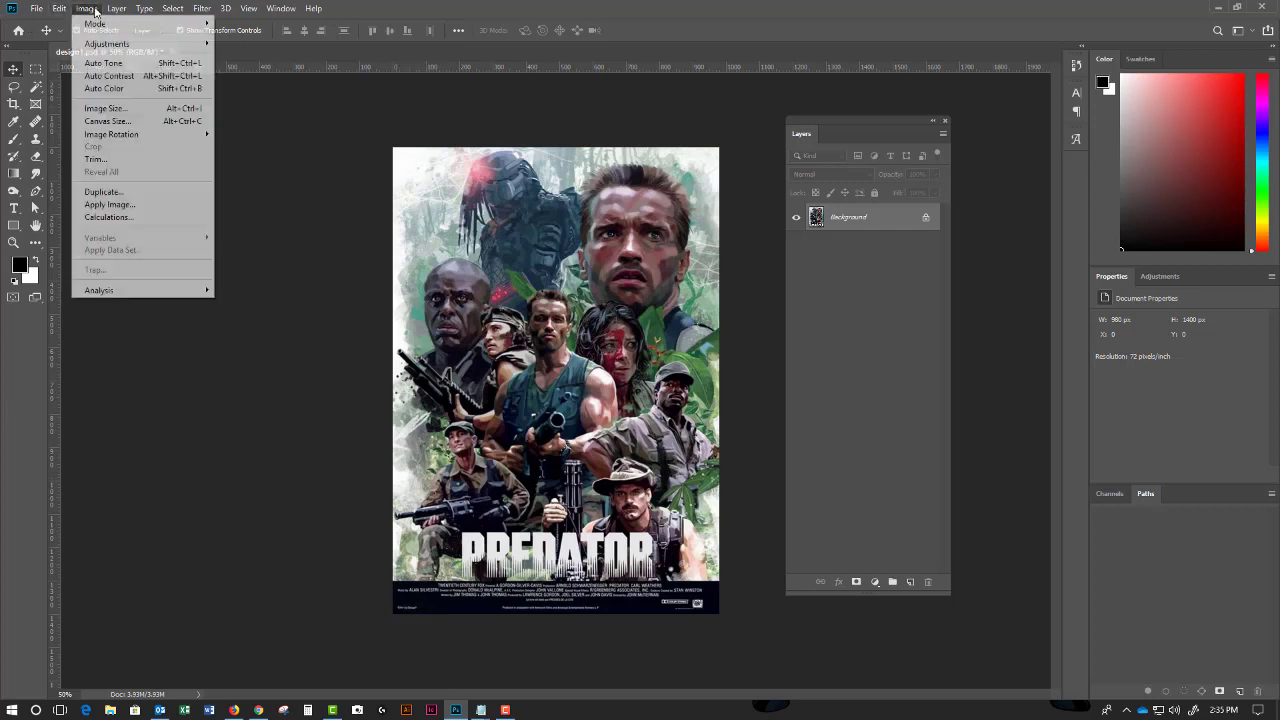
{"action": "mouse_move", "coordinate": [100, 23]}
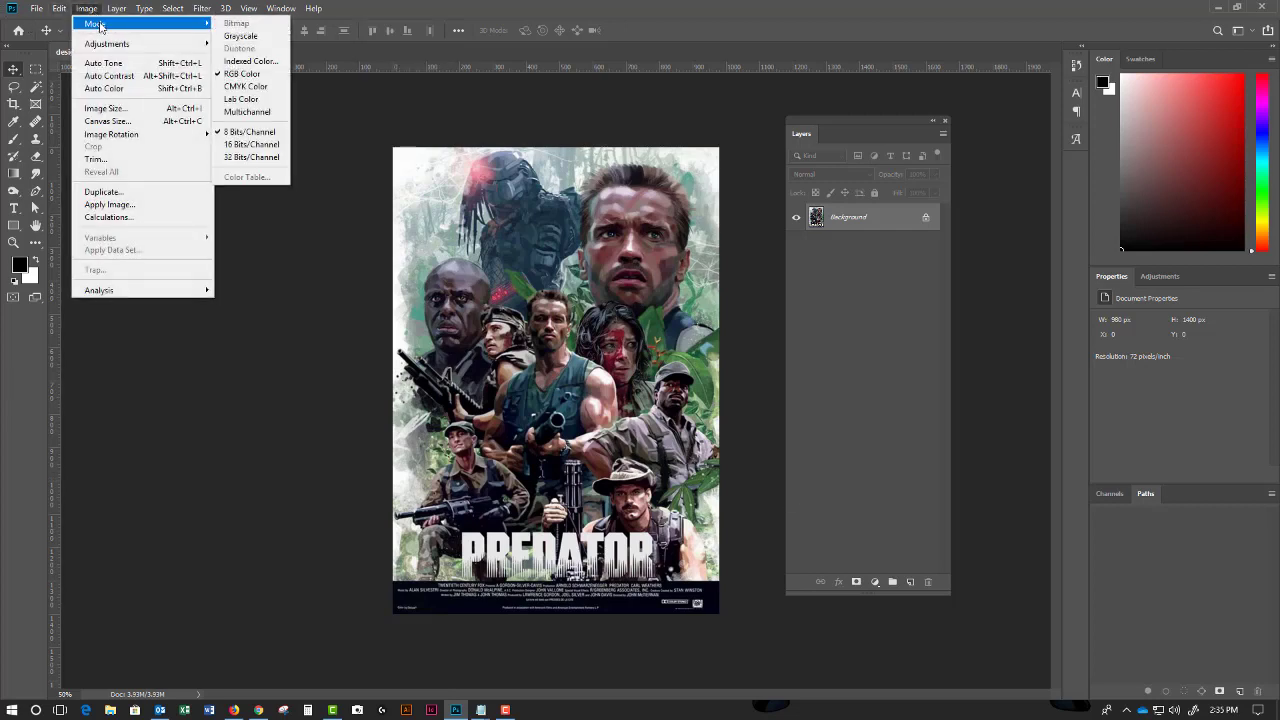
{"action": "left_click", "coordinate": [248, 87]}
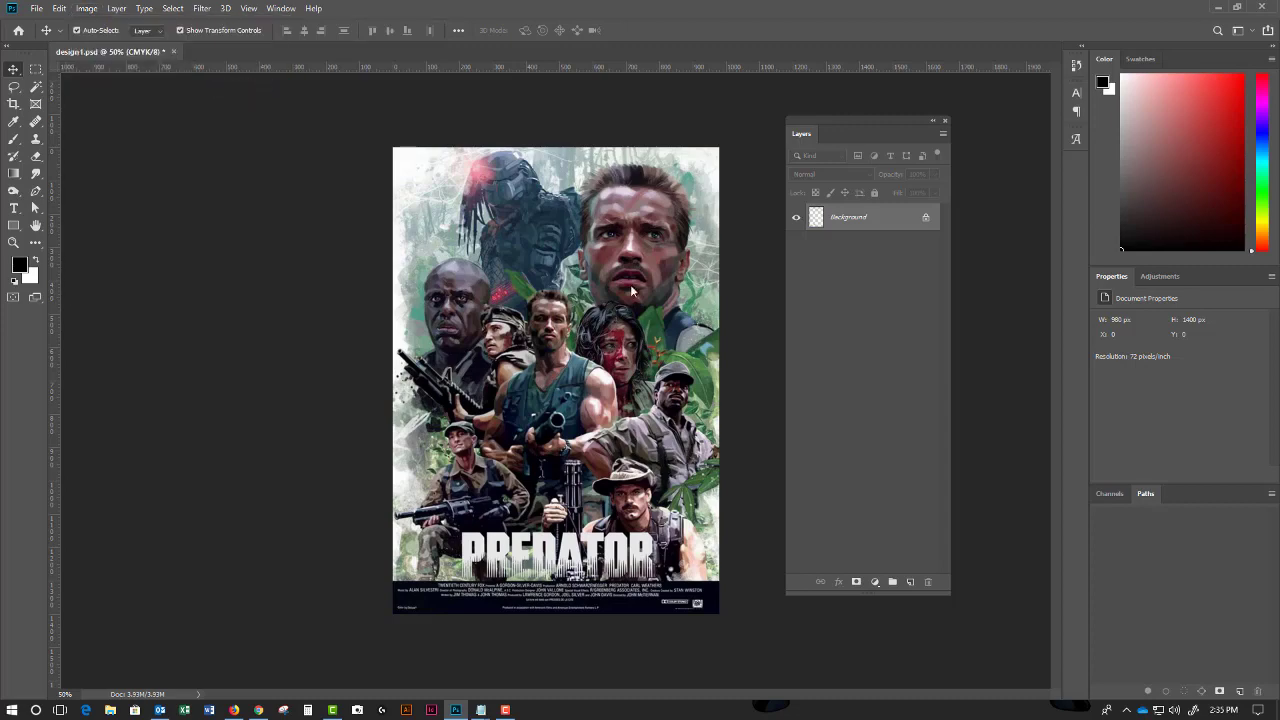
Examine the converted poster's colours up close on the large face and across the whole image
{"action": "scroll", "coordinate": [618, 273], "scroll_direction": "up", "scroll_amount": 5}
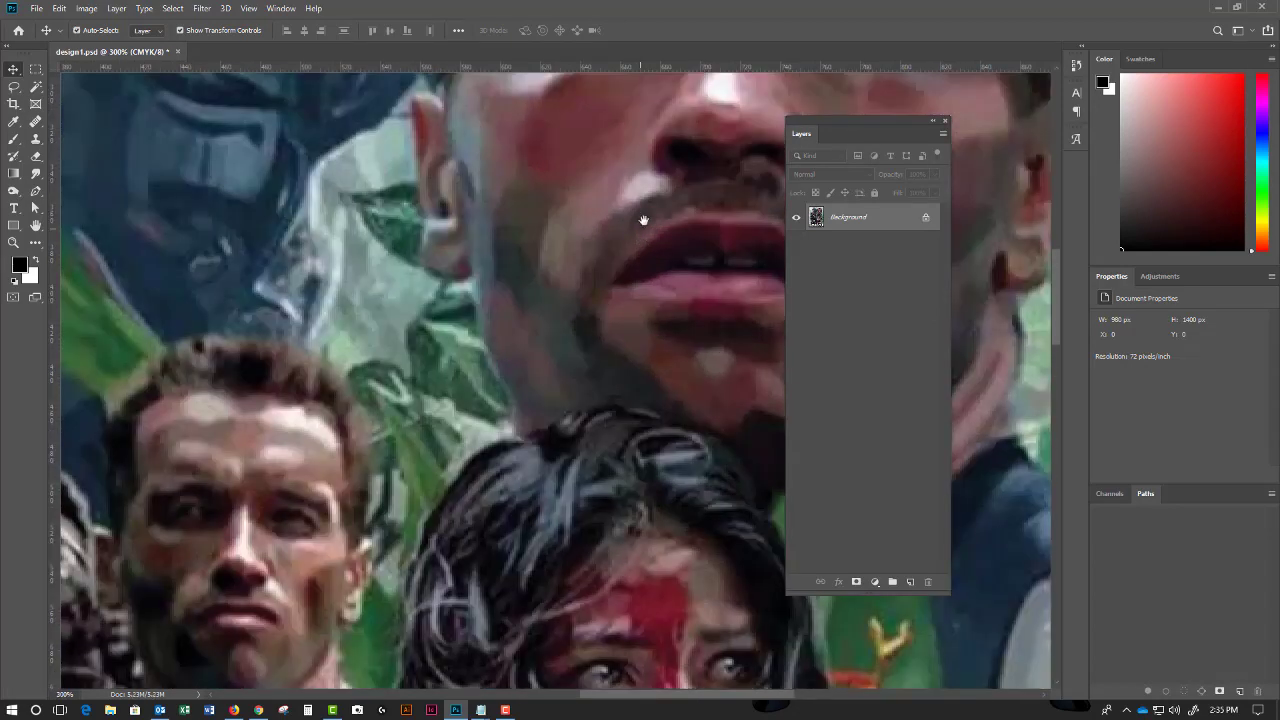
{"action": "left_click_drag", "start_coordinate": [643, 220], "coordinate": [546, 346]}
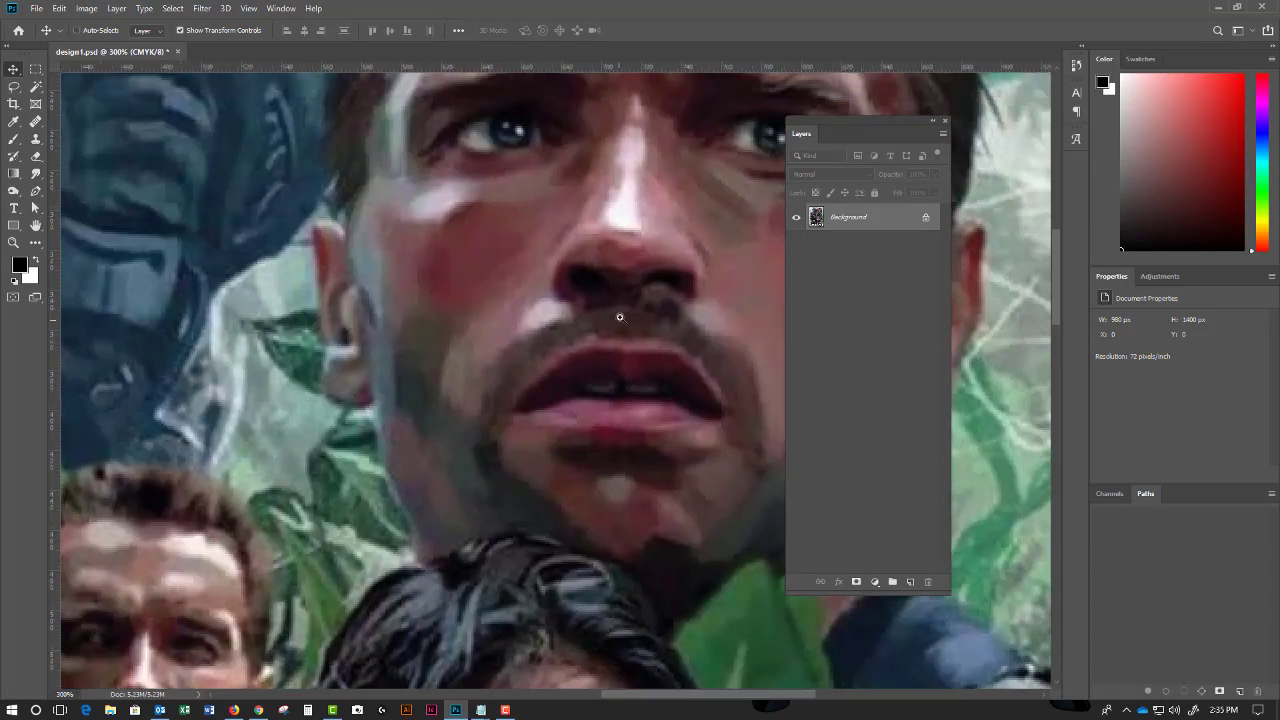
{"action": "scroll", "coordinate": [622, 308], "scroll_direction": "down", "scroll_amount": 4}
{"action": "scroll", "coordinate": [622, 308], "scroll_direction": "down", "scroll_amount": 1}
{"action": "scroll", "coordinate": [600, 325], "scroll_direction": "up", "scroll_amount": 1}
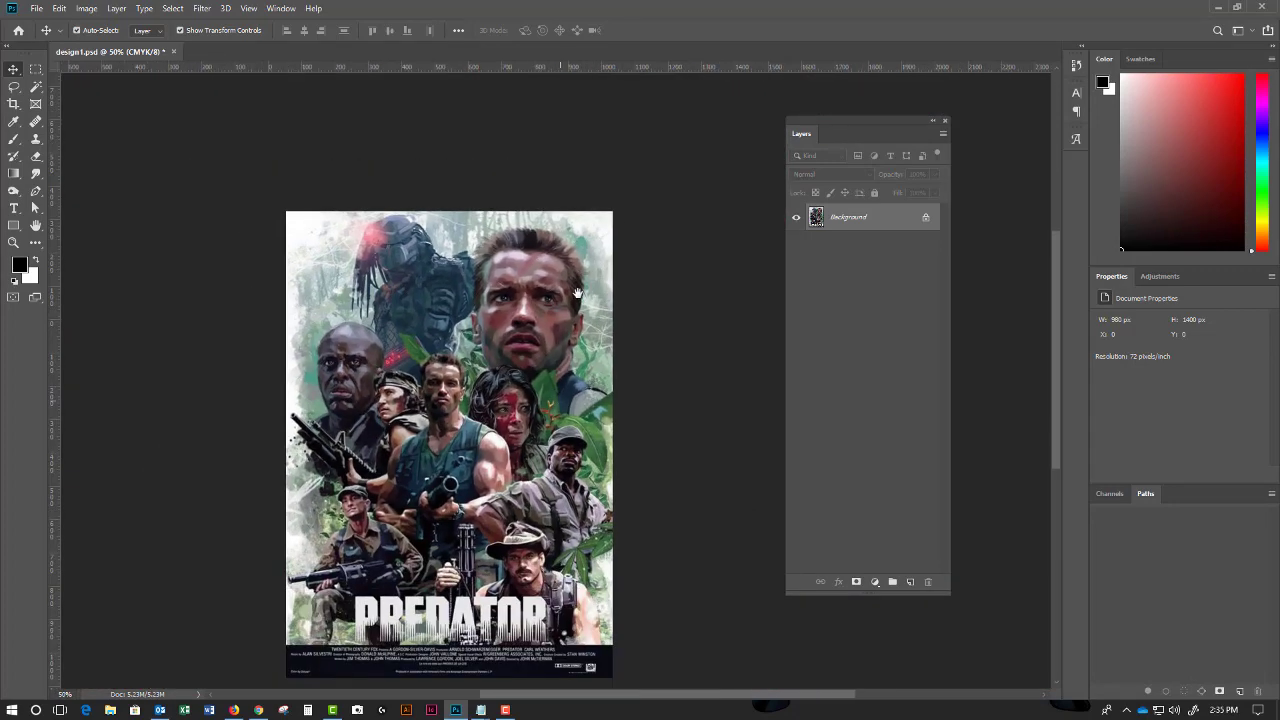
{"action": "left_click_drag", "start_coordinate": [590, 335], "coordinate": [600, 322]}
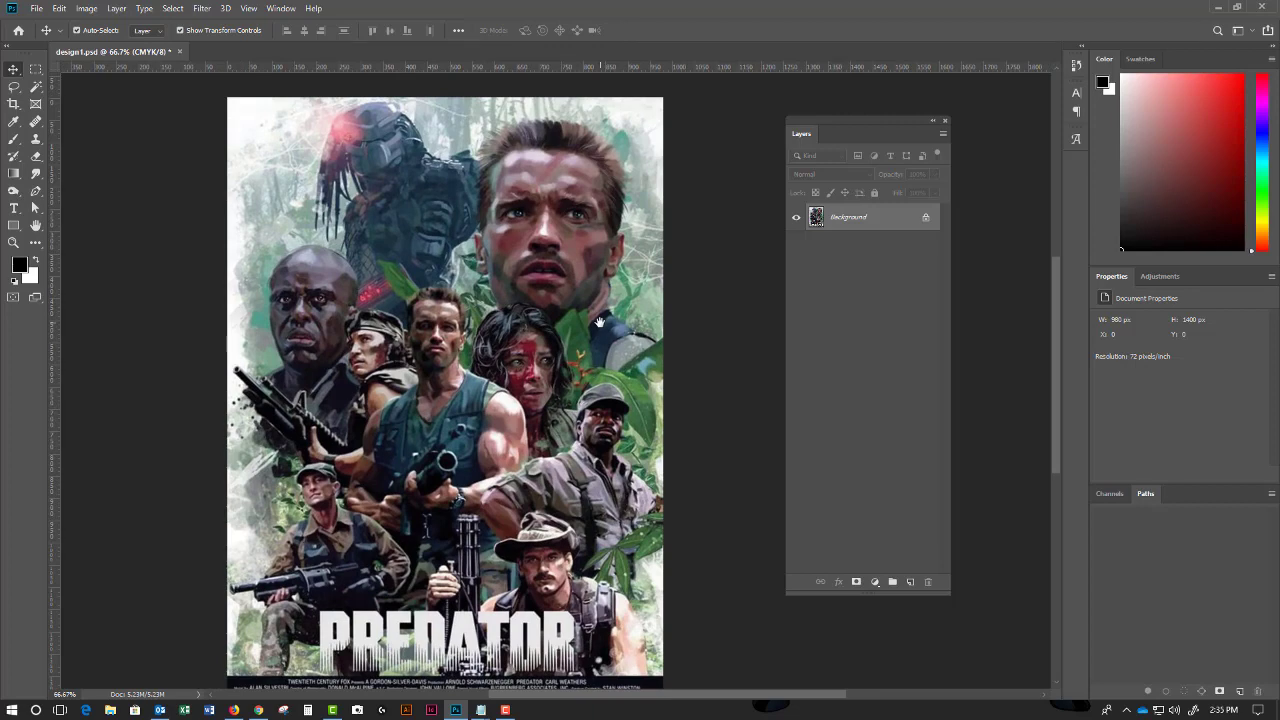
Compare the large face before and after the CMYK conversion by switching between the Flatten Image and CMYK Color history states
{"action": "left_click", "coordinate": [1075, 65]}
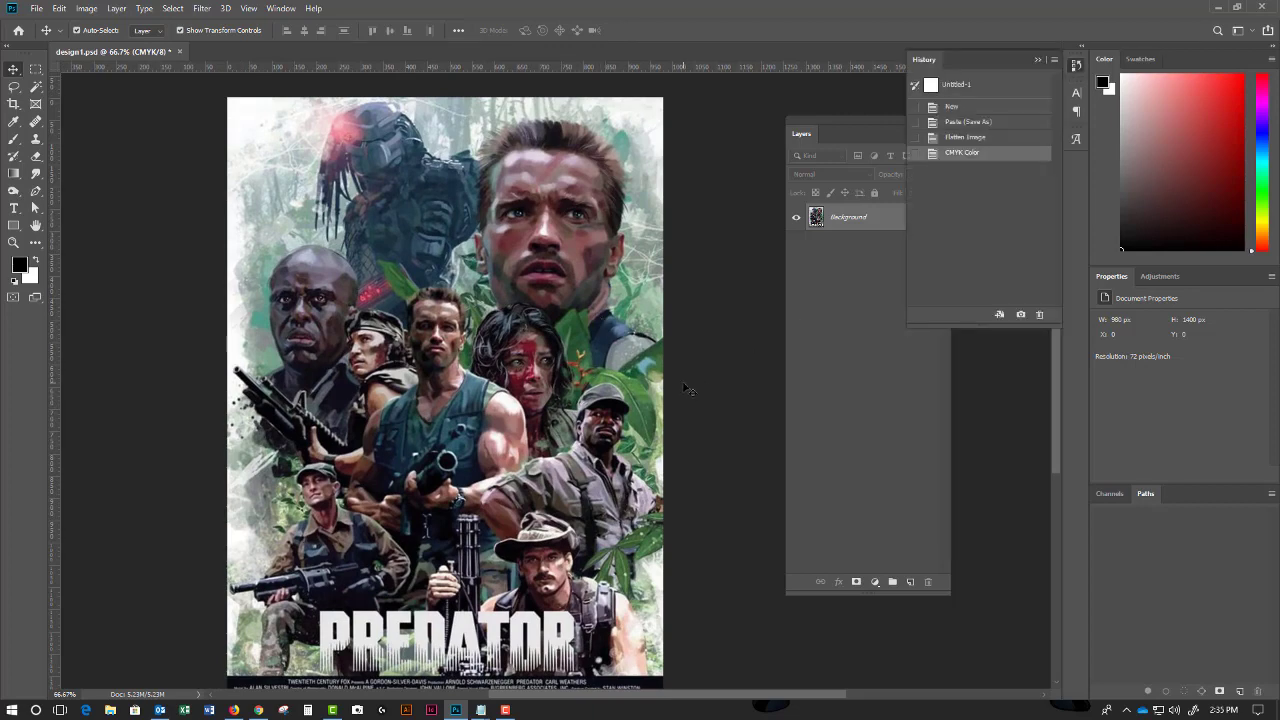
{"action": "scroll", "coordinate": [688, 390], "scroll_direction": "up", "scroll_amount": 6}
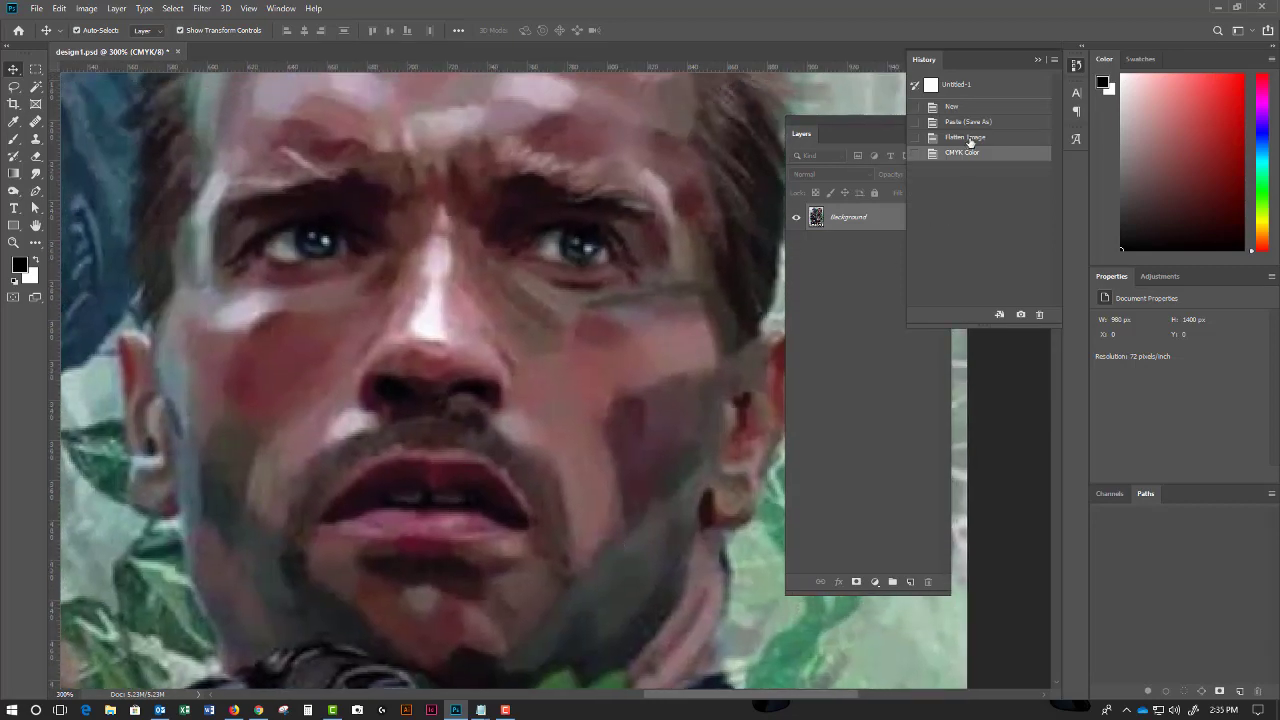
{"action": "left_click", "coordinate": [966, 137]}
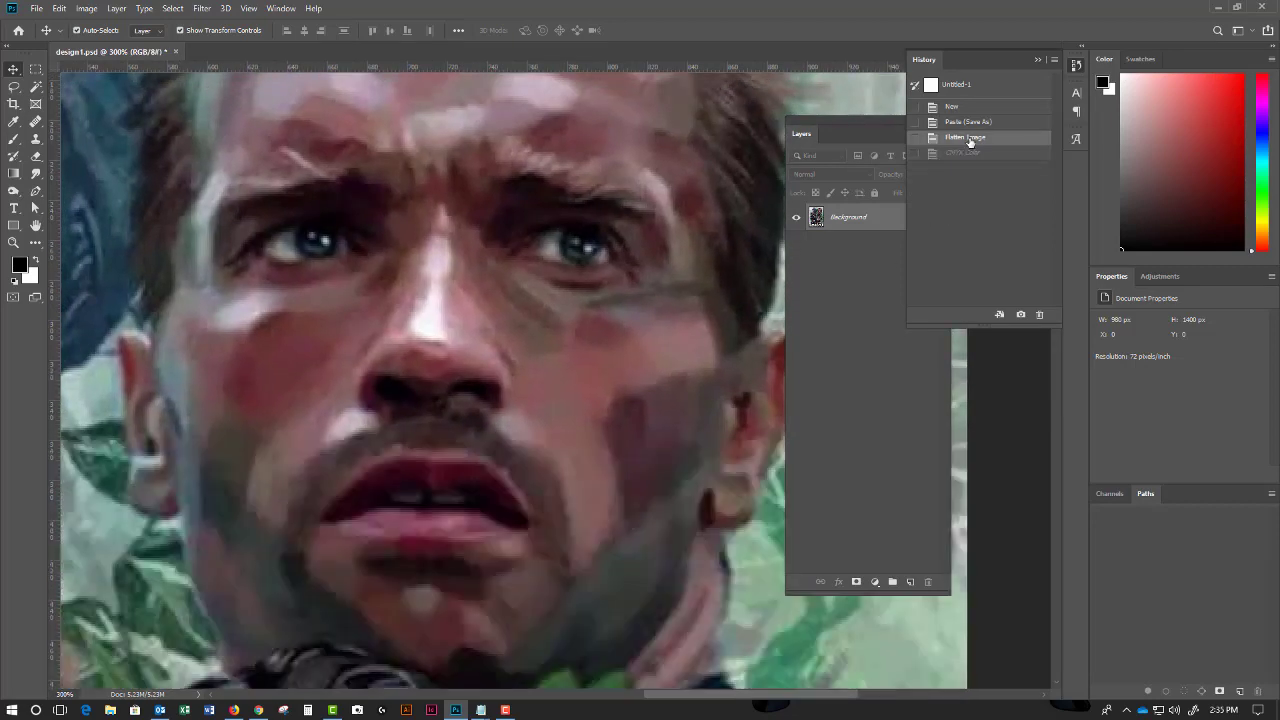
{"action": "left_click", "coordinate": [965, 154]}
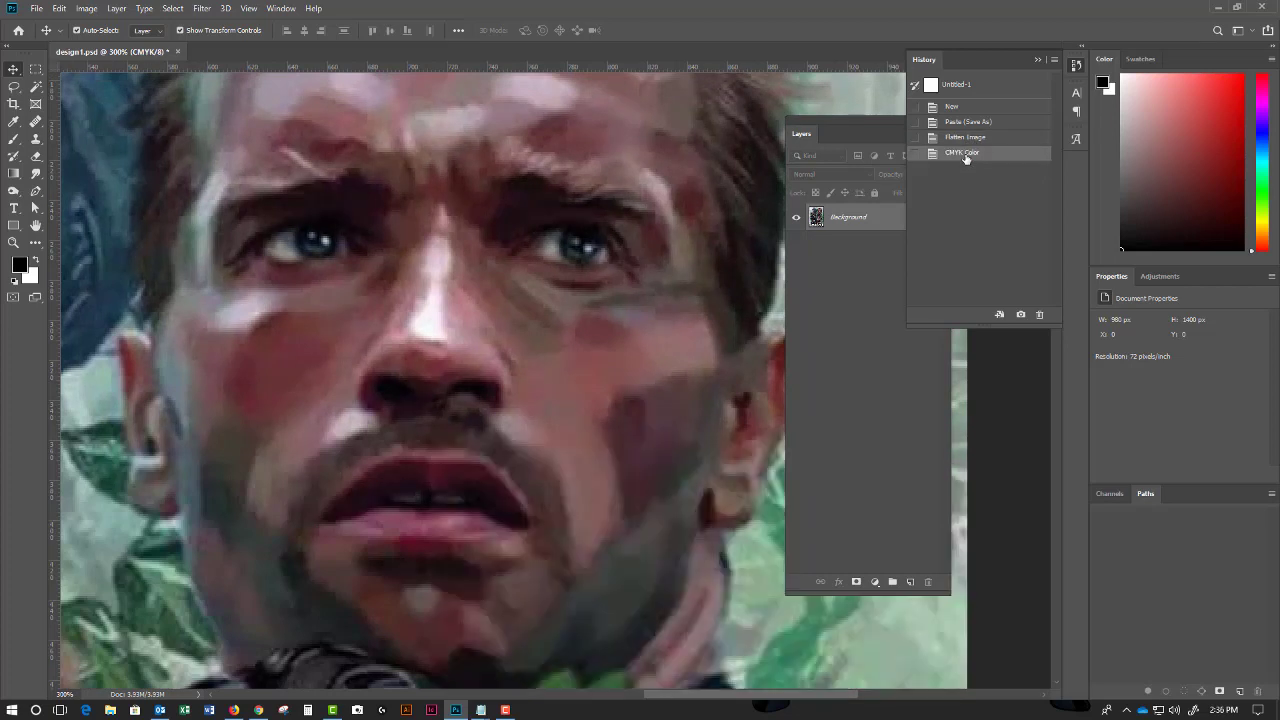
{"action": "key", "text": "ctrl+z"}
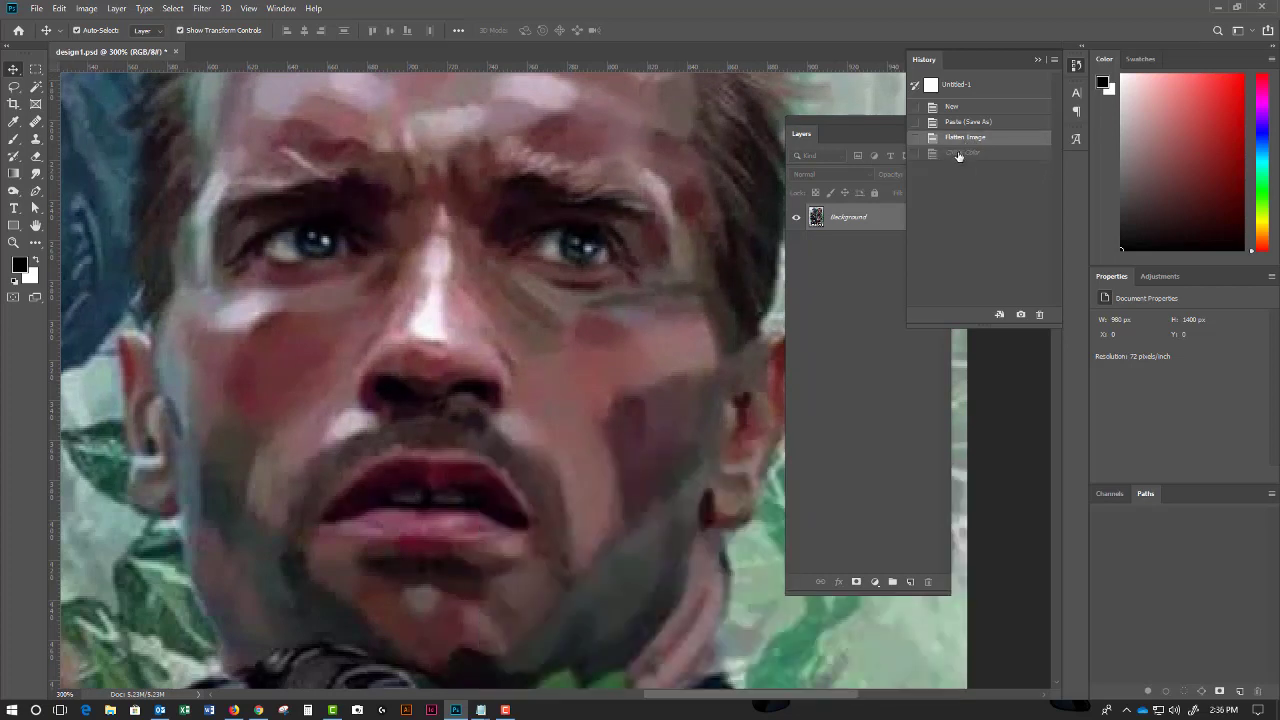
{"action": "left_click", "coordinate": [958, 154]}
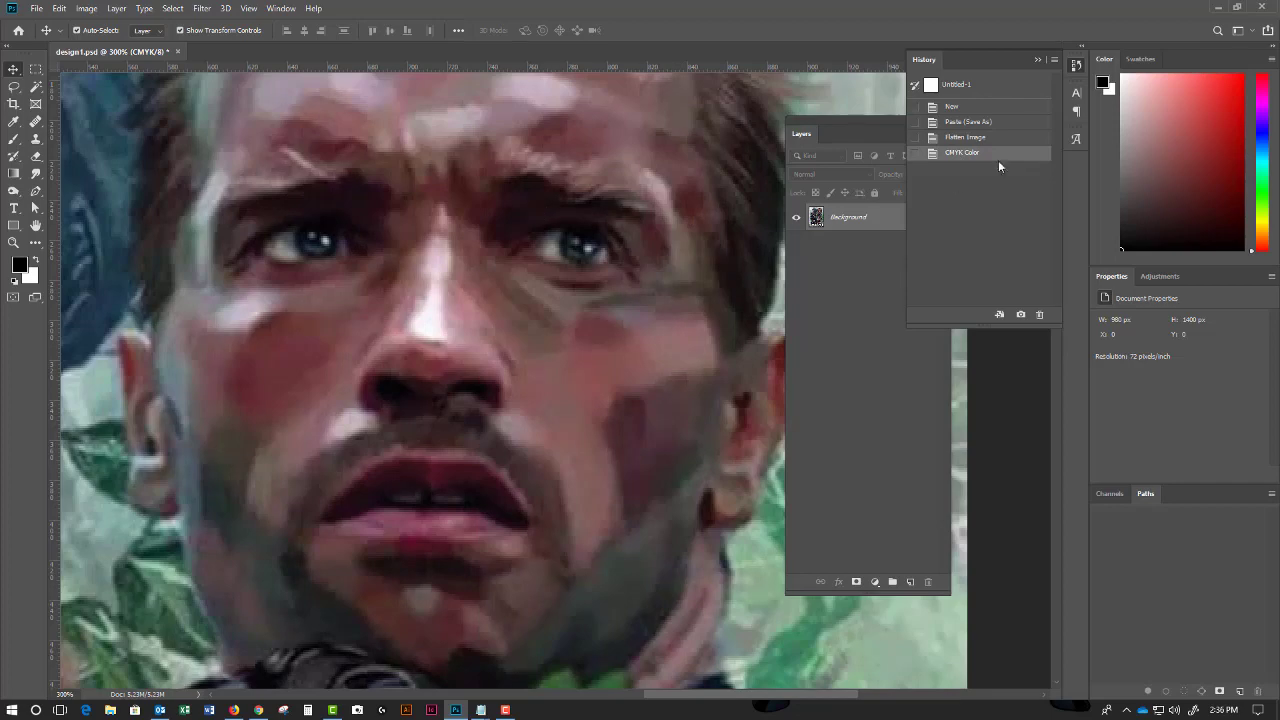
{"action": "left_click", "coordinate": [979, 139]}
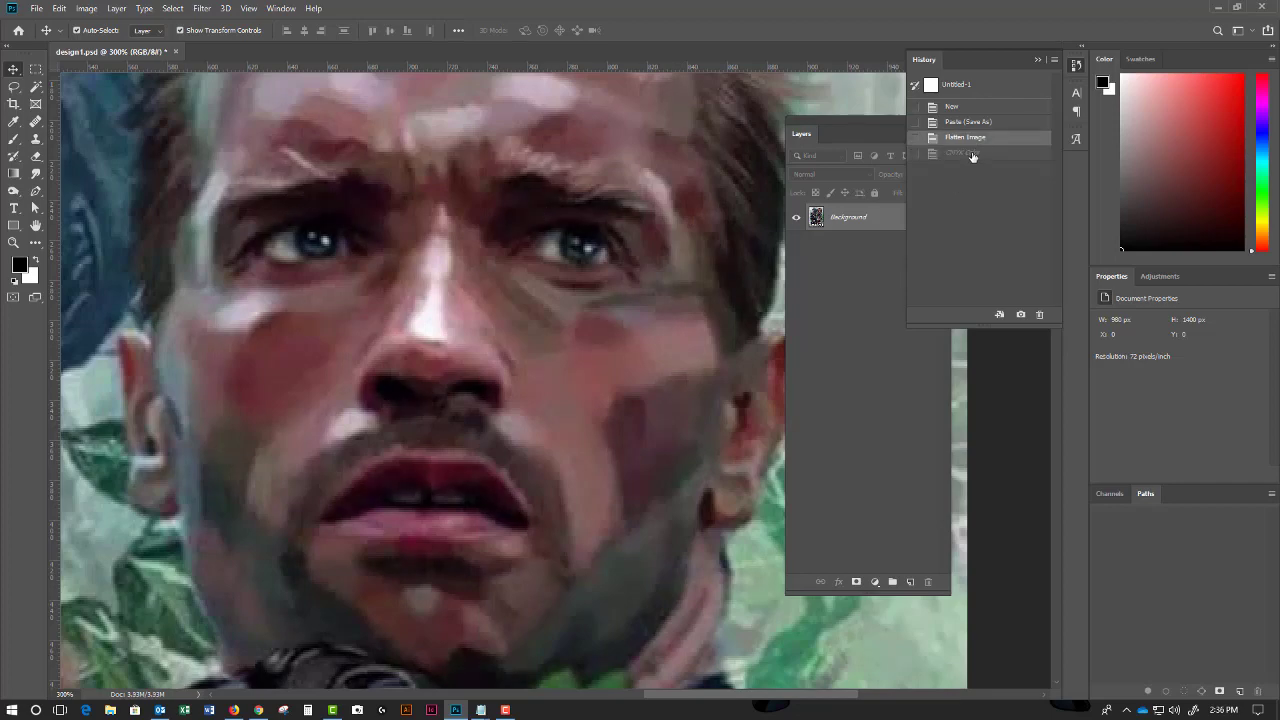
{"action": "left_click", "coordinate": [971, 155]}
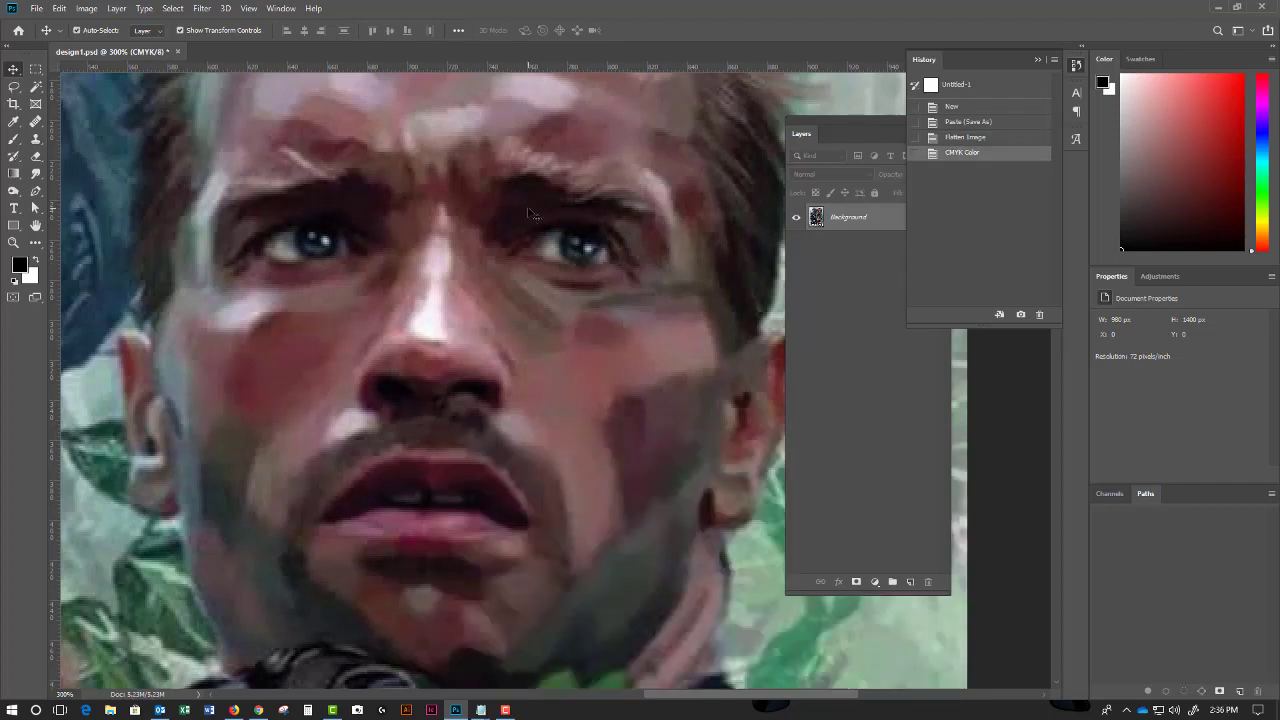
{"action": "scroll", "coordinate": [602, 286], "scroll_direction": "down", "scroll_amount": 5}
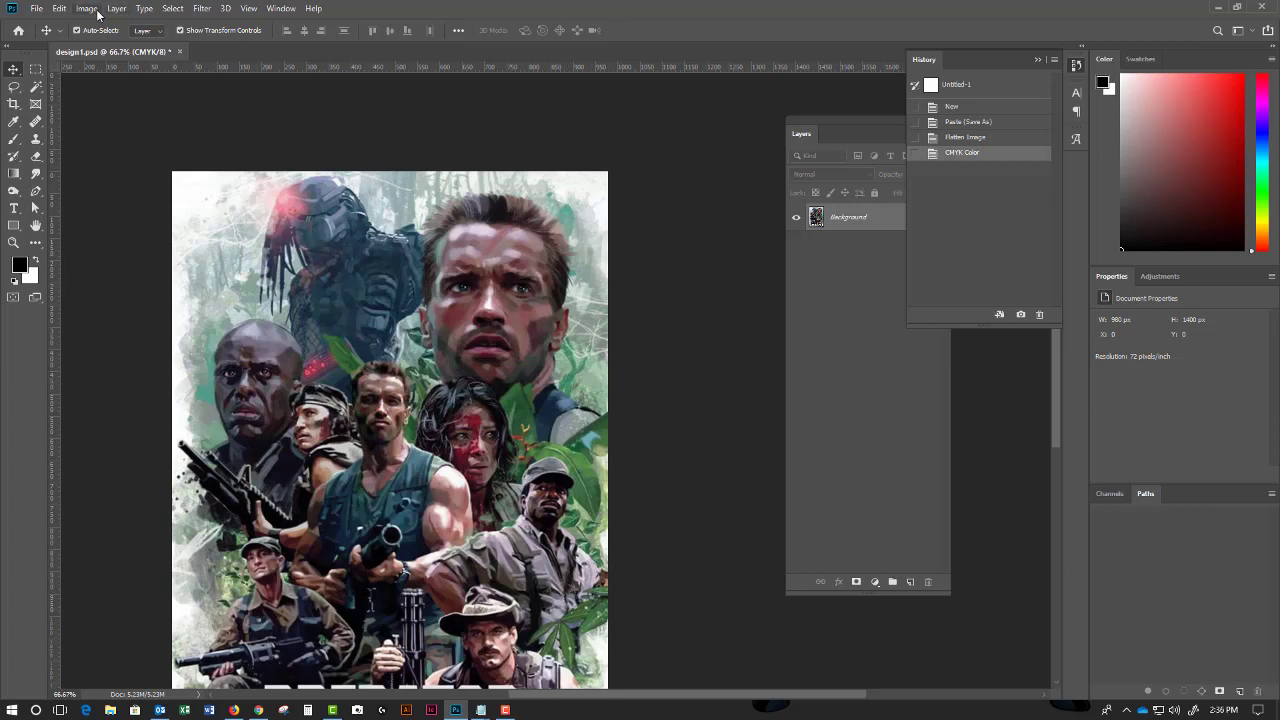
Save the CMYK poster in Downloads as the TIFF file design1.tif with ZIP image compression
{"action": "left_click", "coordinate": [38, 10]}
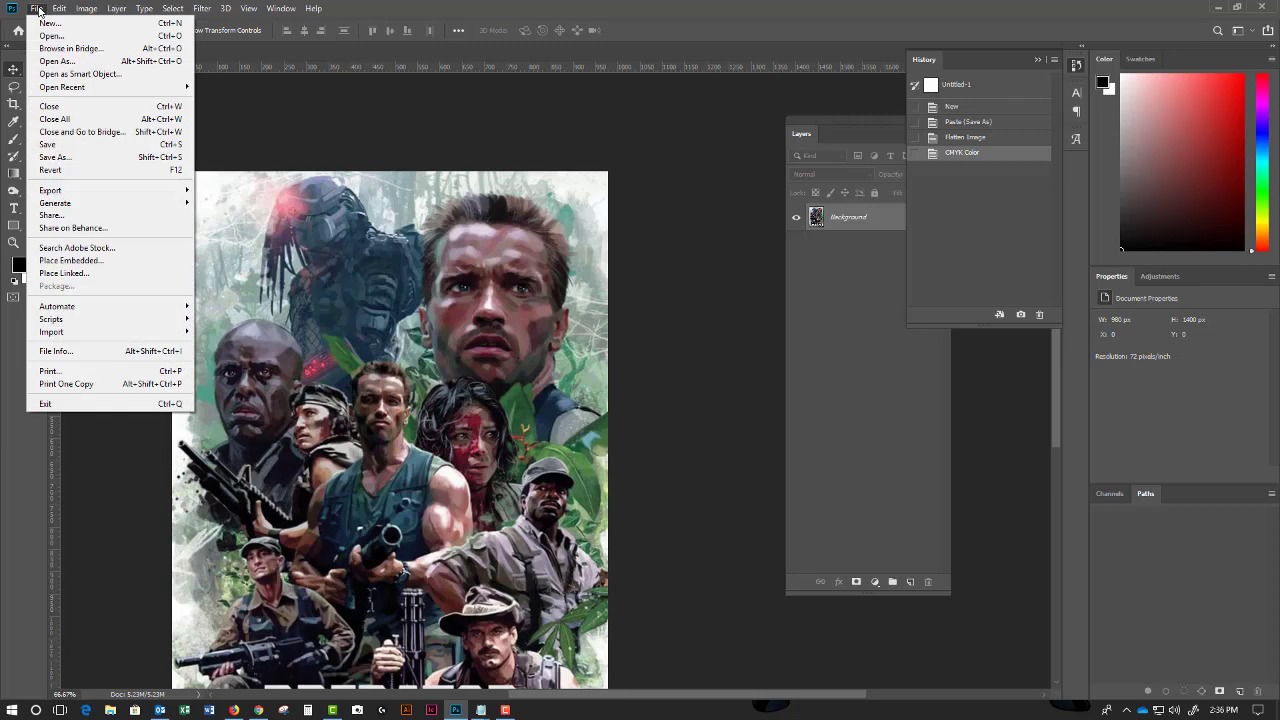
{"action": "left_click", "coordinate": [87, 157]}
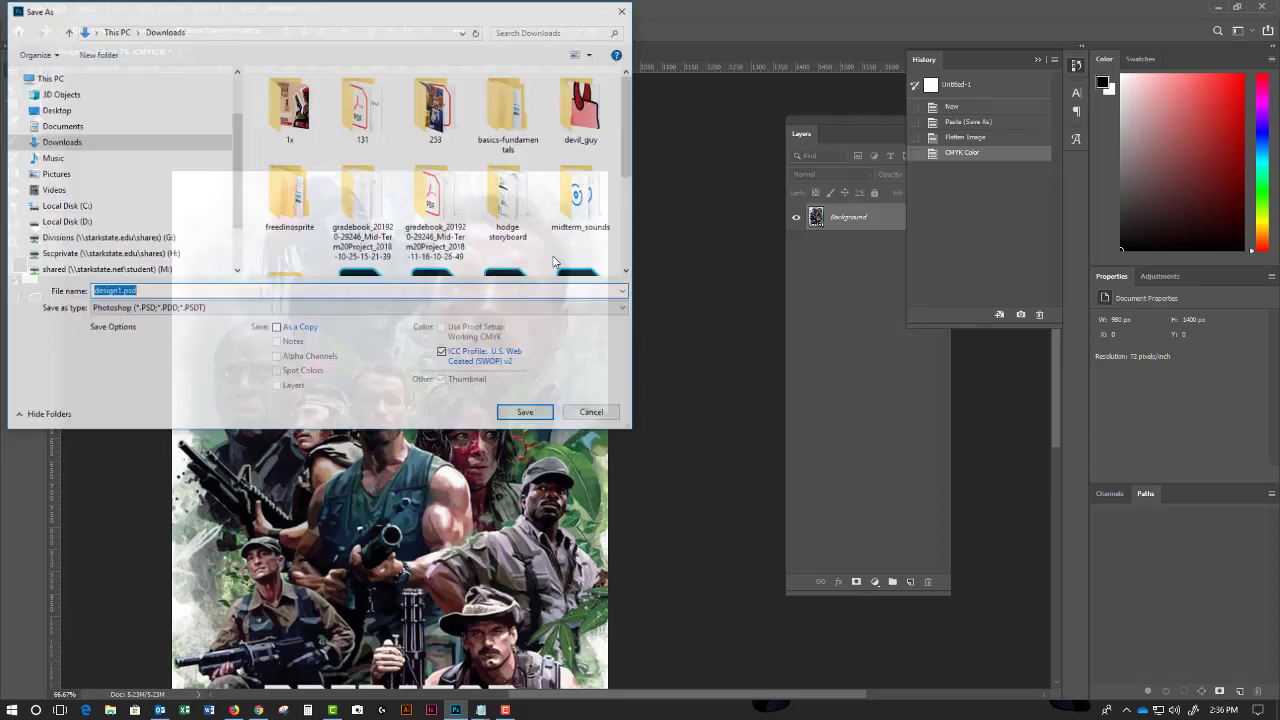
{"action": "left_click", "coordinate": [623, 292]}
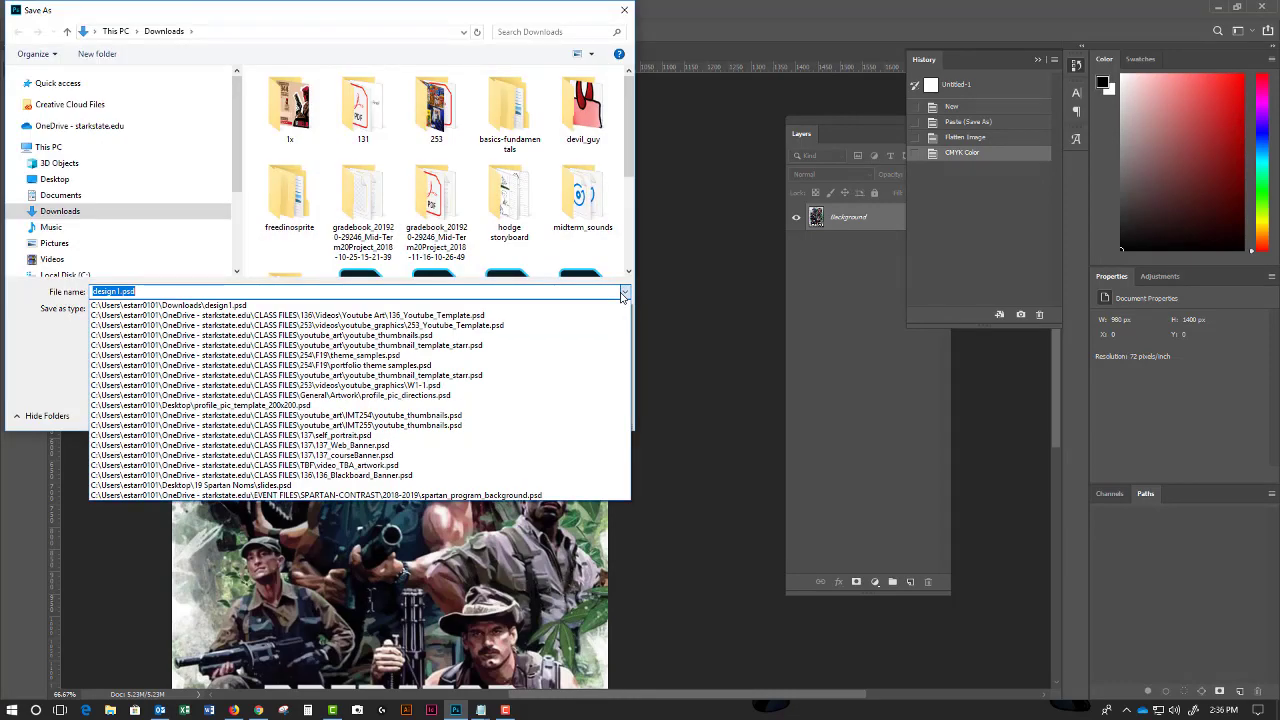
{"action": "left_click", "coordinate": [623, 294]}
{"action": "left_click", "coordinate": [617, 309]}
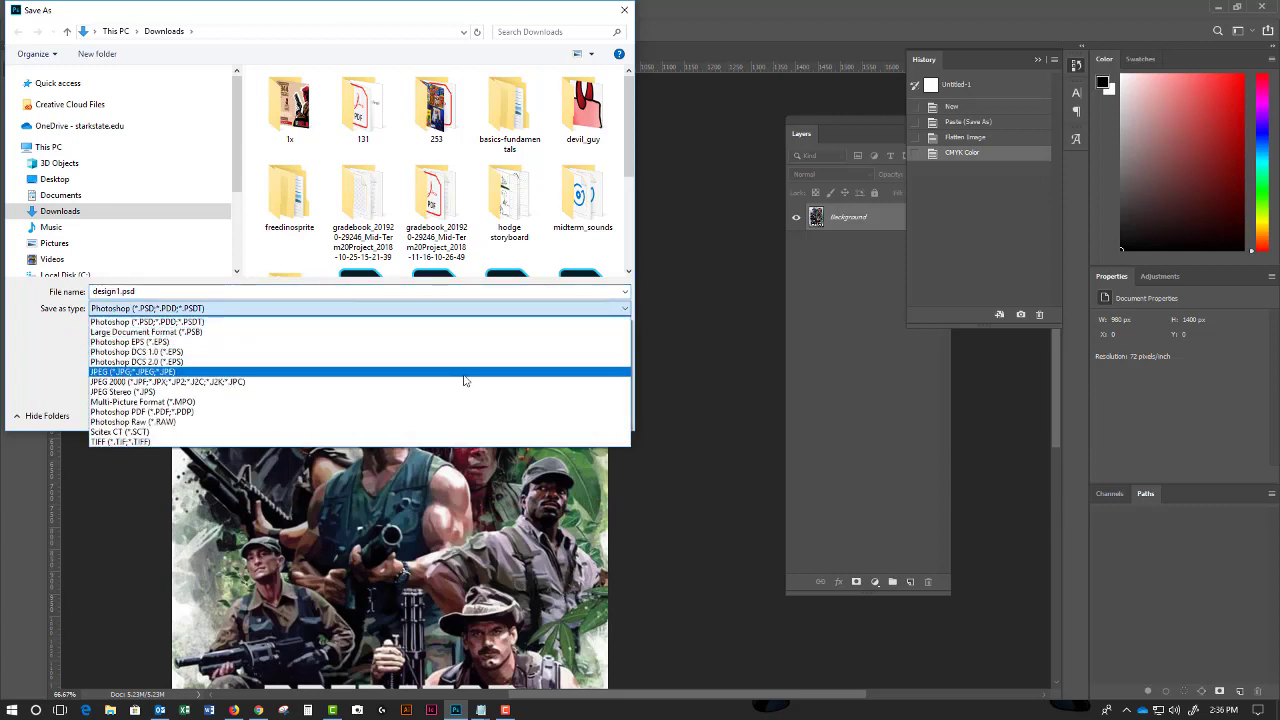
{"action": "left_click", "coordinate": [364, 443]}
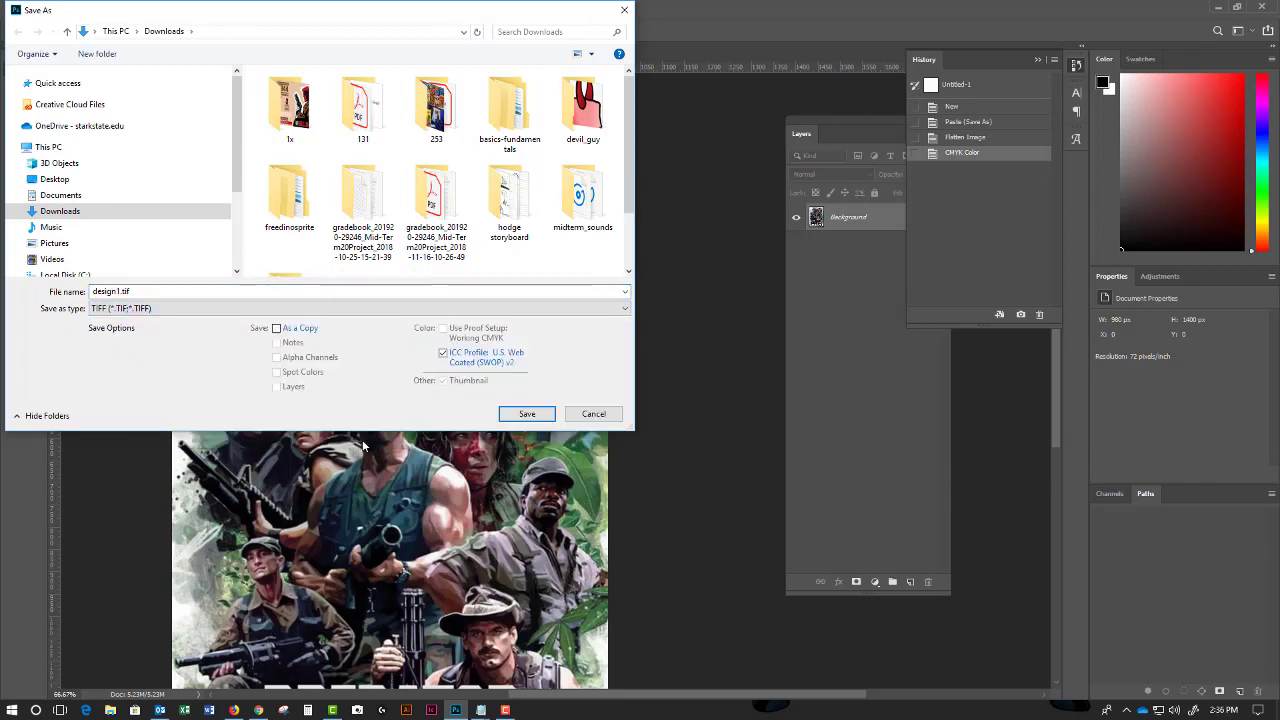
{"action": "left_click", "coordinate": [527, 416]}
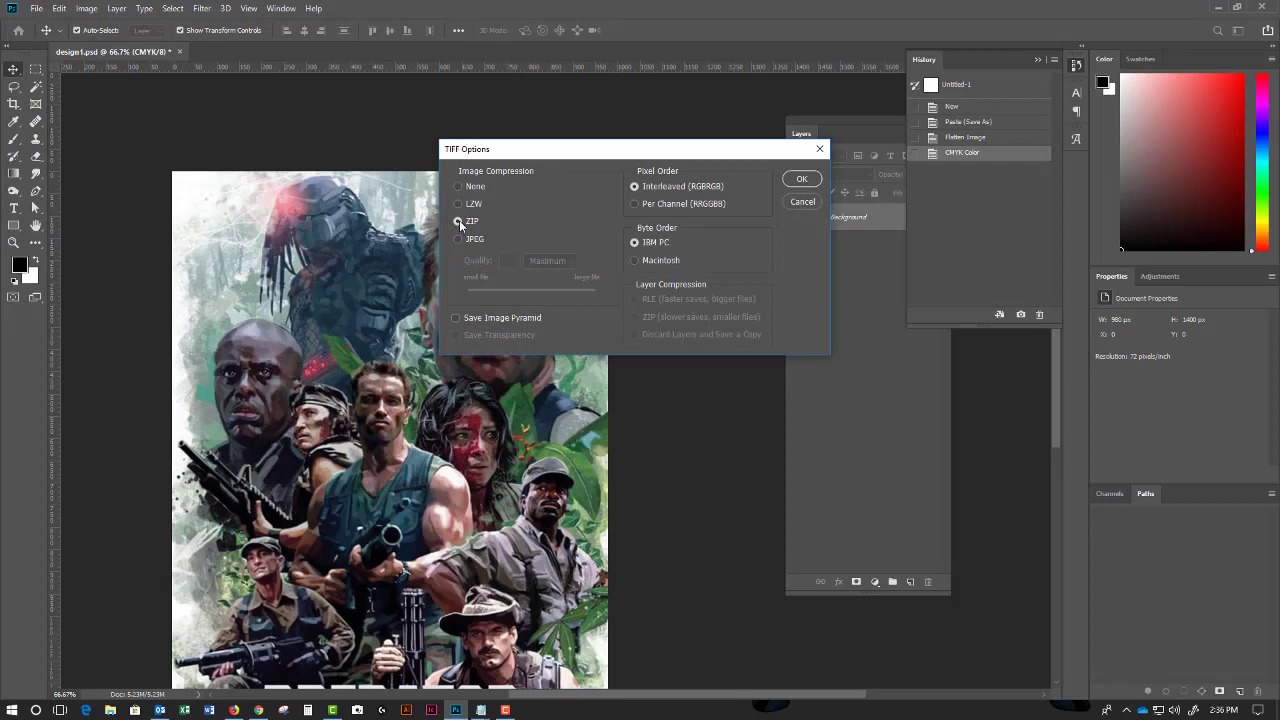
{"action": "left_click", "coordinate": [802, 179]}
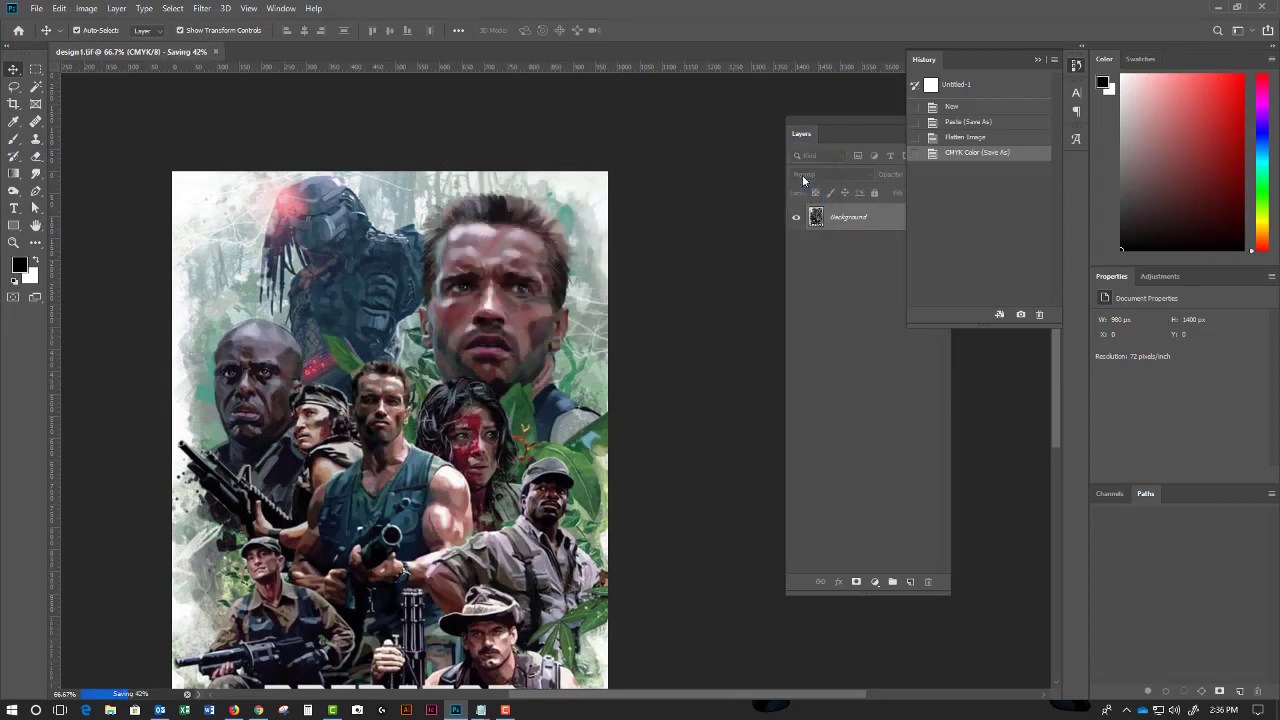